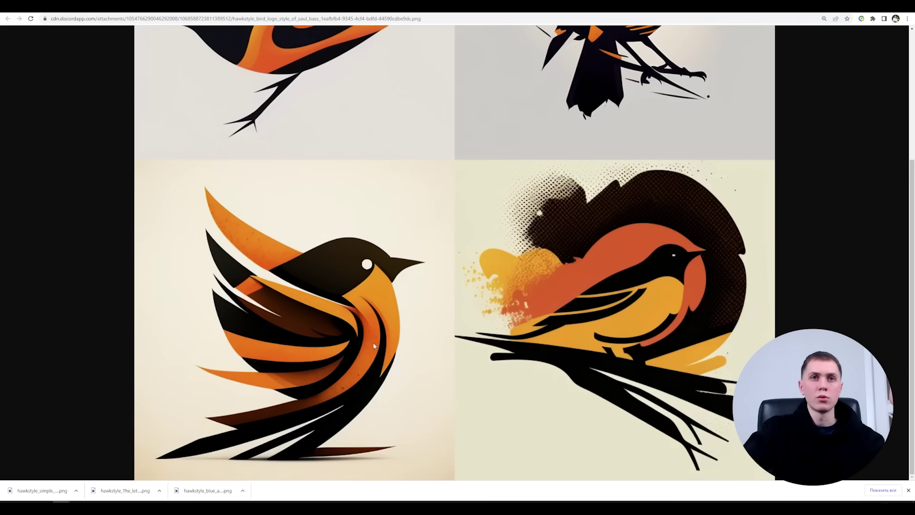
Step: Save the bird logo image grid to disk and close its browser tab
{"action": "scroll", "coordinate": [335, 339], "scroll_direction": "up", "scroll_amount": 4}
{"action": "right_click", "coordinate": [527, 198]}
{"action": "left_click", "coordinate": [539, 209]}
{"action": "key", "text": "Return"}
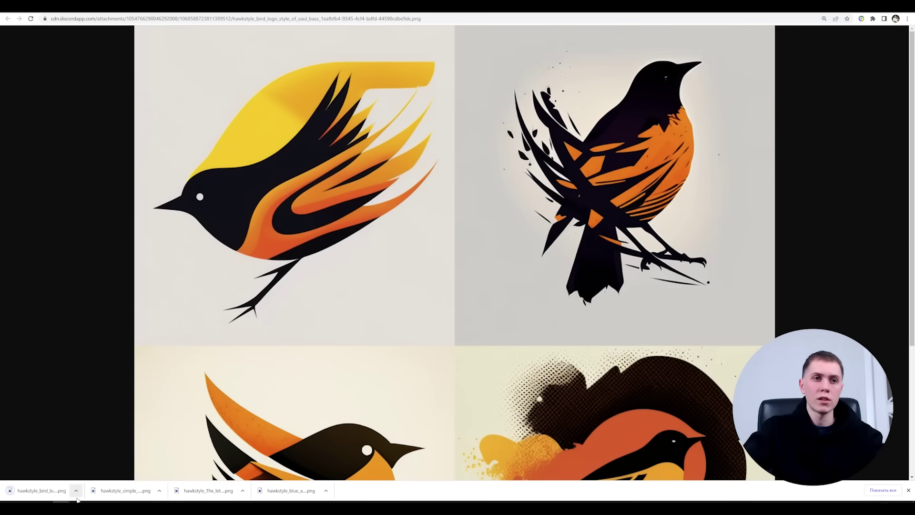
{"action": "key", "text": "ctrl+w"}
Step: Look through the article's section on fixing logo text and dismiss the downloads bar
{"action": "scroll", "coordinate": [282, 308], "scroll_direction": "down", "scroll_amount": 4}
{"action": "scroll", "coordinate": [259, 299], "scroll_direction": "down", "scroll_amount": 3}
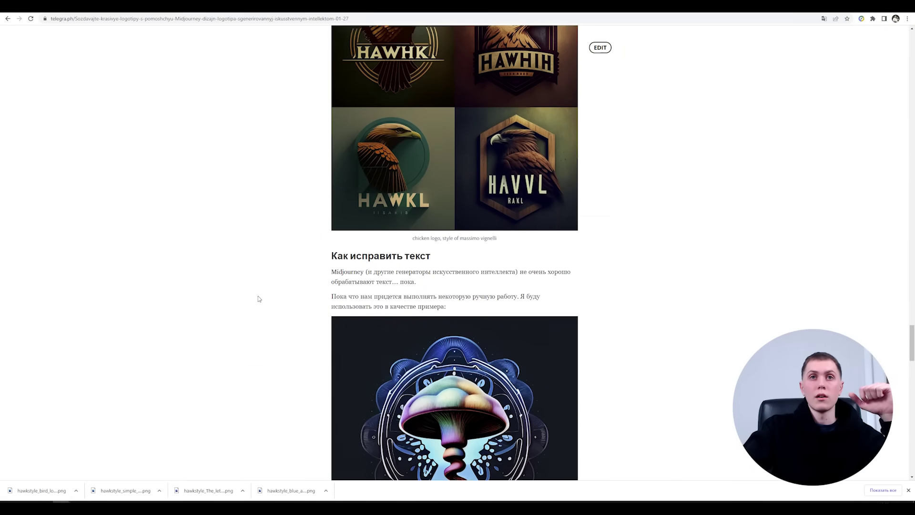
{"action": "left_click", "coordinate": [909, 491]}
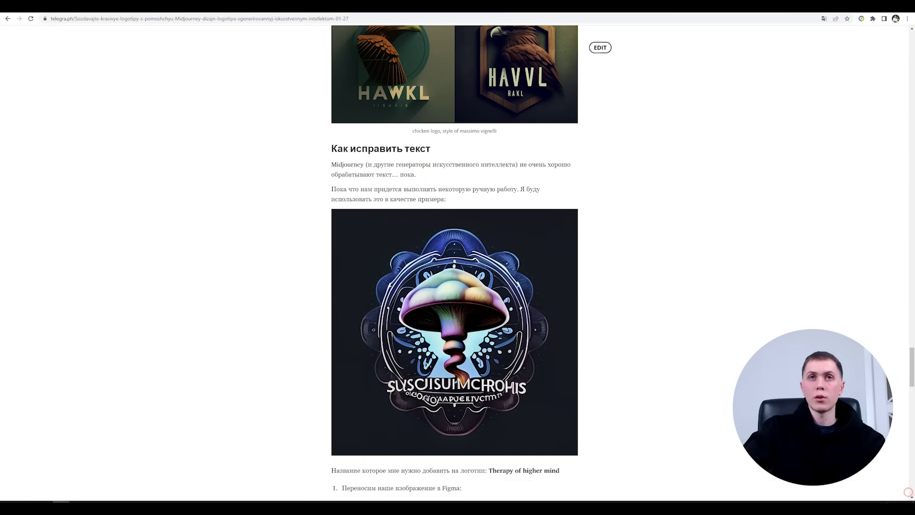
{"action": "scroll", "coordinate": [609, 331], "scroll_direction": "up", "scroll_amount": 5}
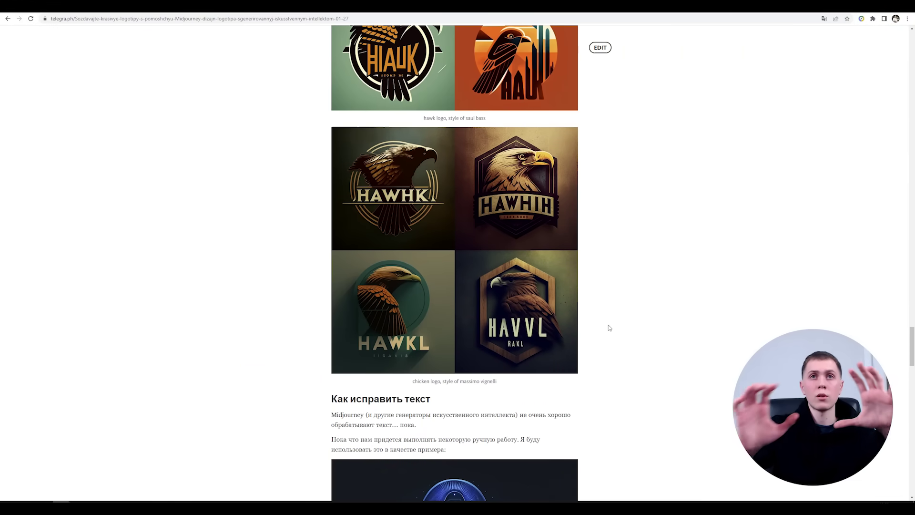
{"action": "scroll", "coordinate": [643, 311], "scroll_direction": "up", "scroll_amount": 4}
{"action": "scroll", "coordinate": [644, 315], "scroll_direction": "down", "scroll_amount": 10}
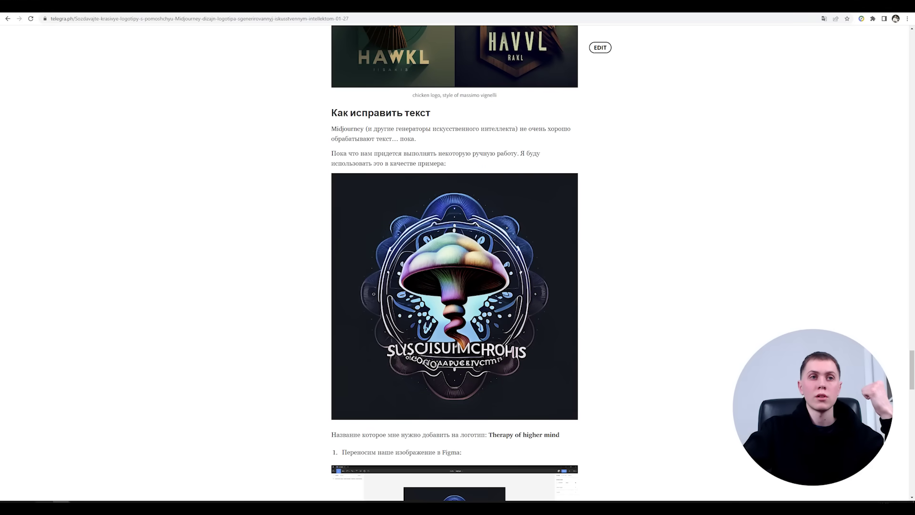
Step: Preview the mushroom logo from the "midjourney 4 logos" folder, switch to Figma and place it on the canvas of the untitled file
{"action": "key", "text": "alt+Tab"}
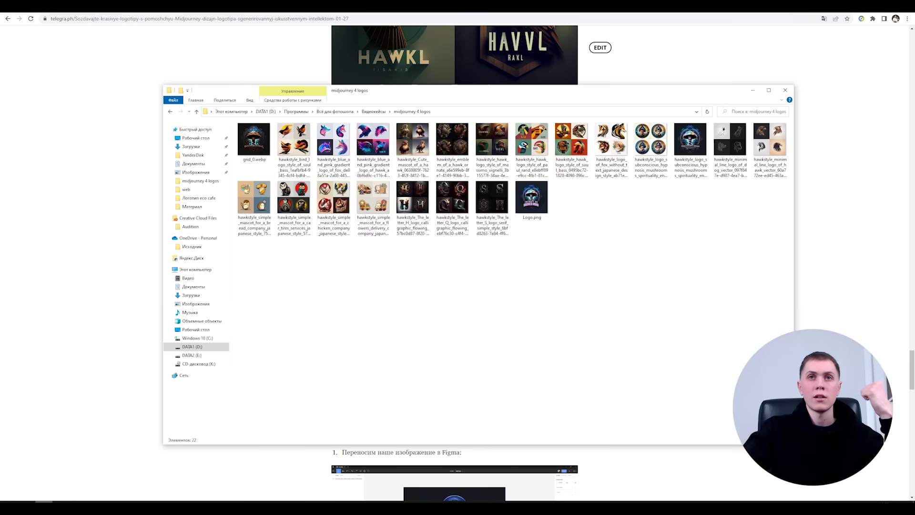
{"action": "double_click", "coordinate": [690, 159]}
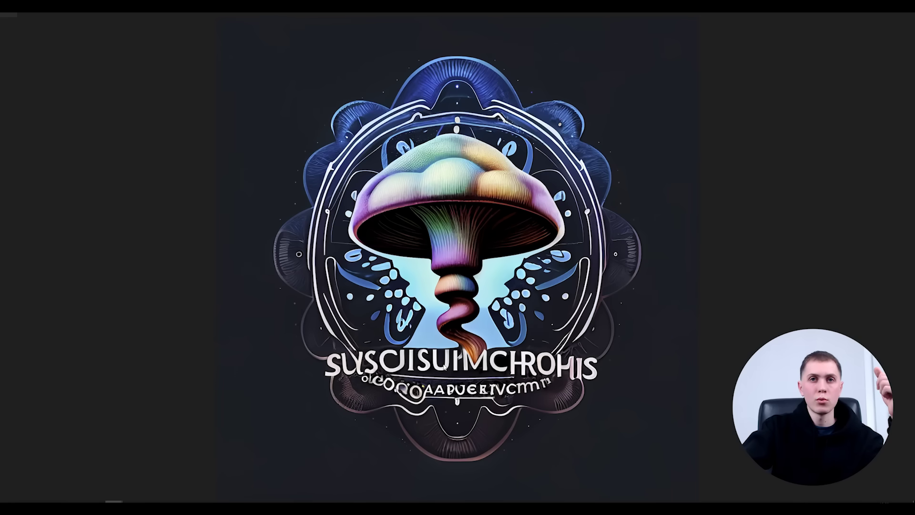
{"action": "mouse_move", "coordinate": [97, 508]}
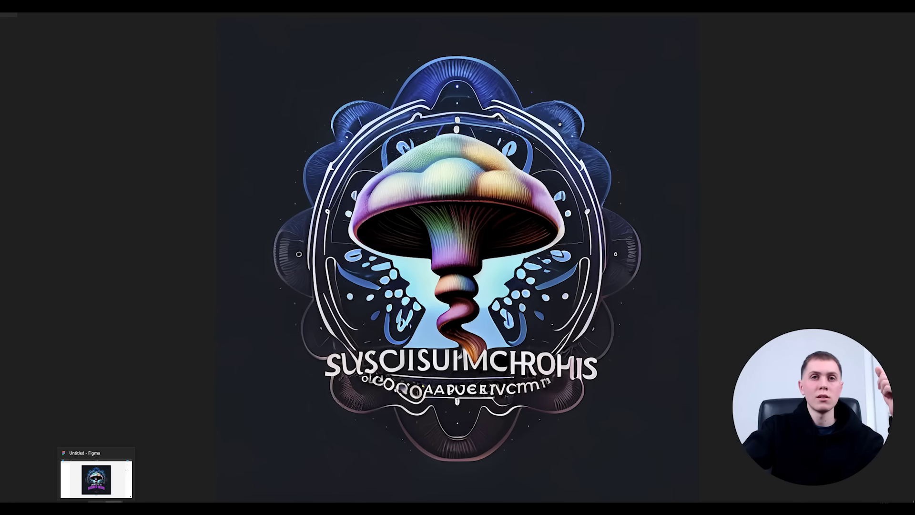
{"action": "left_click", "coordinate": [97, 479]}
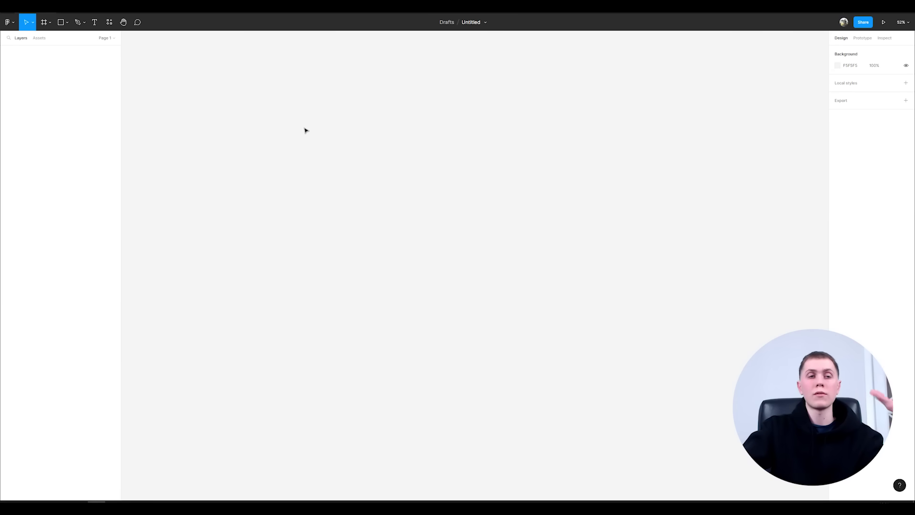
{"action": "left_click", "coordinate": [44, 507]}
{"action": "left_click", "coordinate": [546, 285]}
{"action": "left_click_drag", "start_coordinate": [690, 145], "coordinate": [543, 77]}
{"action": "left_click_drag", "start_coordinate": [613, 125], "coordinate": [521, 296]}
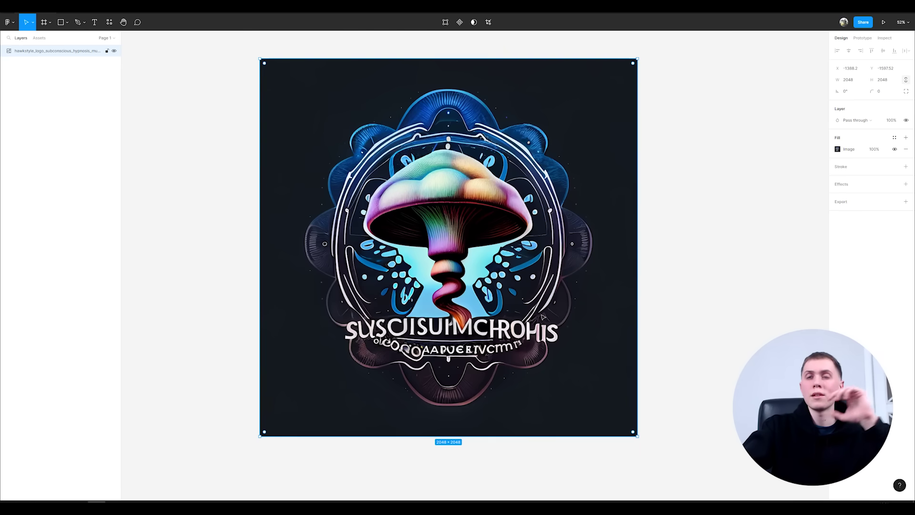
Step: Open the placed mushroom logo image in the Photopea plugin
{"action": "left_click", "coordinate": [9, 22]}
{"action": "mouse_move", "coordinate": [29, 121]}
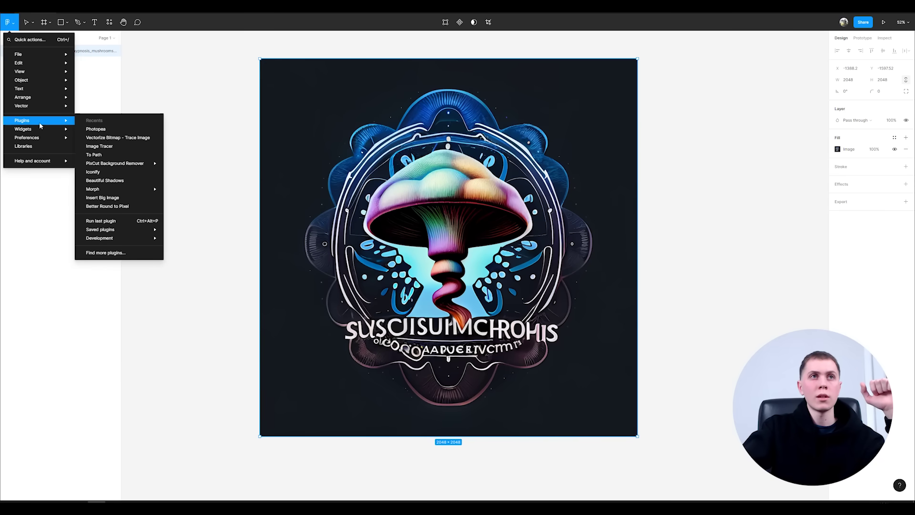
{"action": "left_click", "coordinate": [104, 252]}
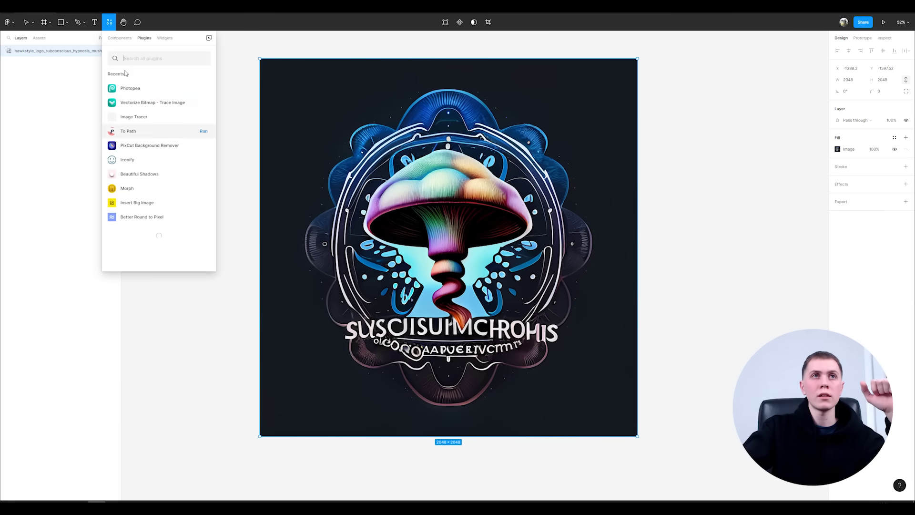
{"action": "left_click", "coordinate": [203, 88]}
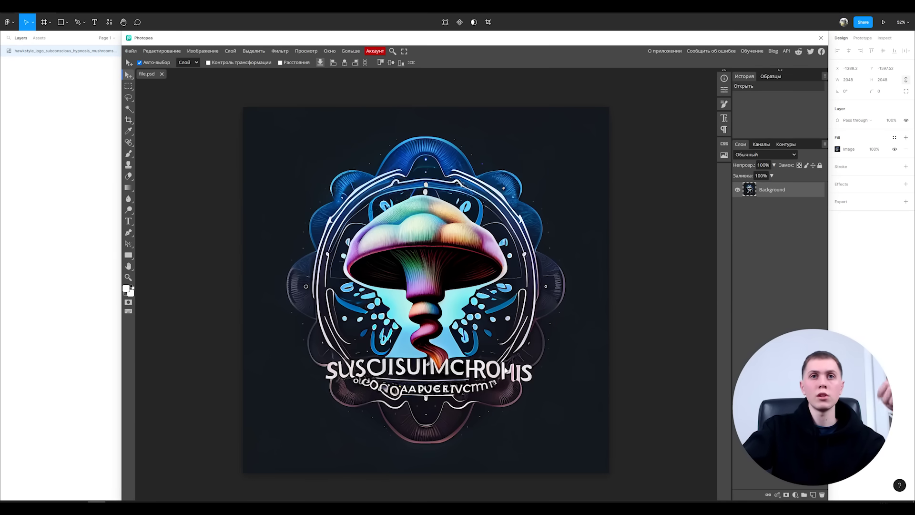
Step: Add a new layer and set up a soft brush of 428 px with 0% hardness in the image's dark background colour
{"action": "left_click", "coordinate": [814, 495]}
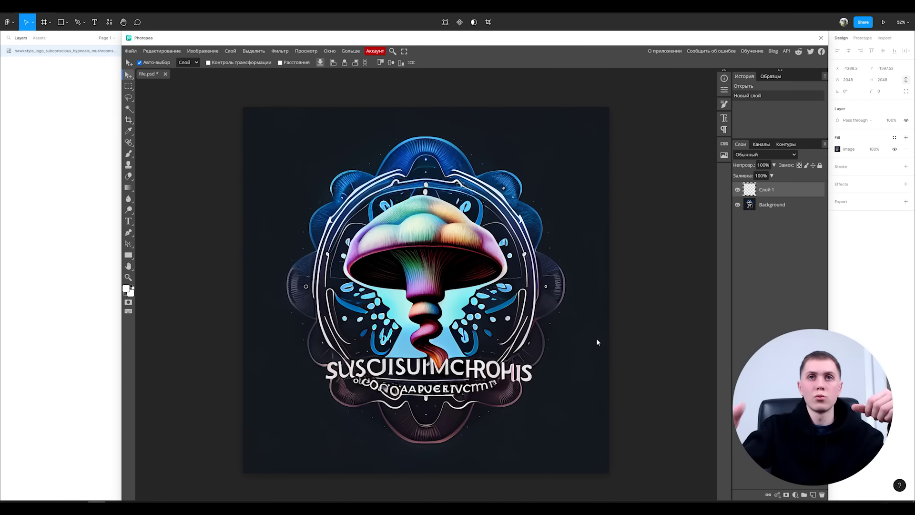
{"action": "key", "text": "b"}
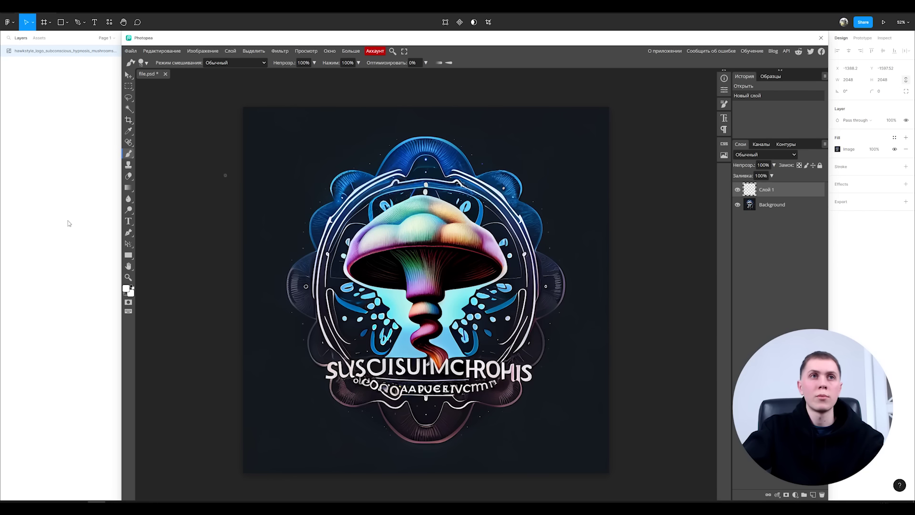
{"action": "left_click", "coordinate": [129, 134]}
{"action": "key", "text": "b"}
{"action": "right_click", "coordinate": [390, 231]}
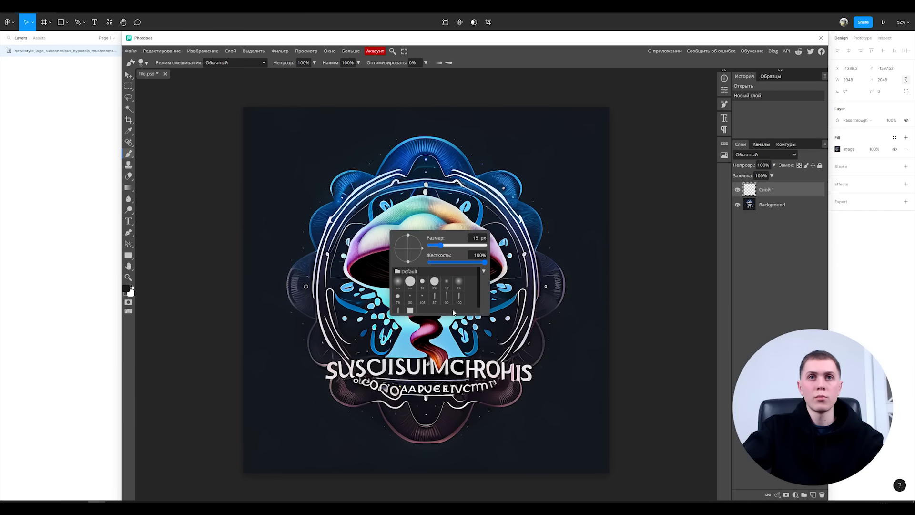
{"action": "left_click", "coordinate": [446, 282]}
{"action": "left_click_drag", "start_coordinate": [440, 245], "coordinate": [464, 245]}
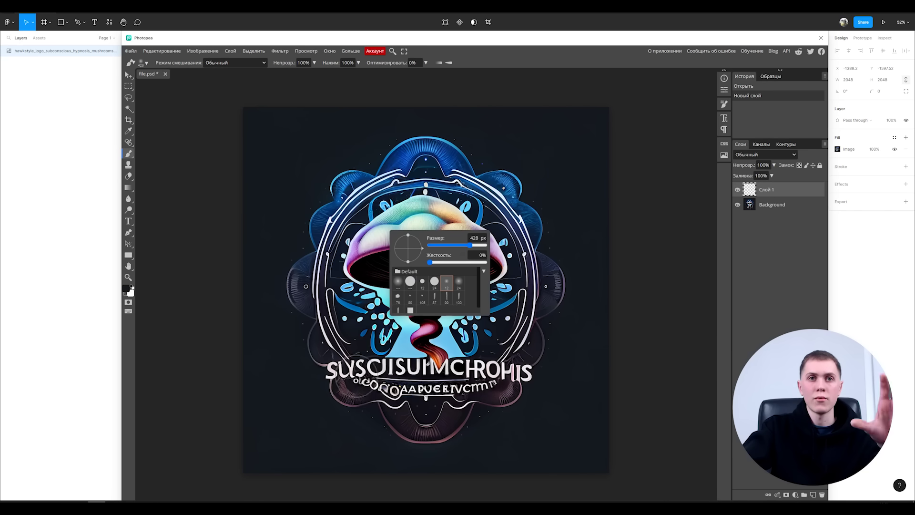
Step: Paint over the garbled lettering below the mushroom with the dark colour on the new layer
{"action": "mouse_move", "coordinate": [334, 370]}
{"action": "left_mouse_down"}
{"action": "mouse_move", "coordinate": [448, 368]}
{"action": "mouse_move", "coordinate": [522, 378]}
{"action": "left_mouse_up"}
{"action": "left_click_drag", "start_coordinate": [345, 370], "coordinate": [309, 384]}
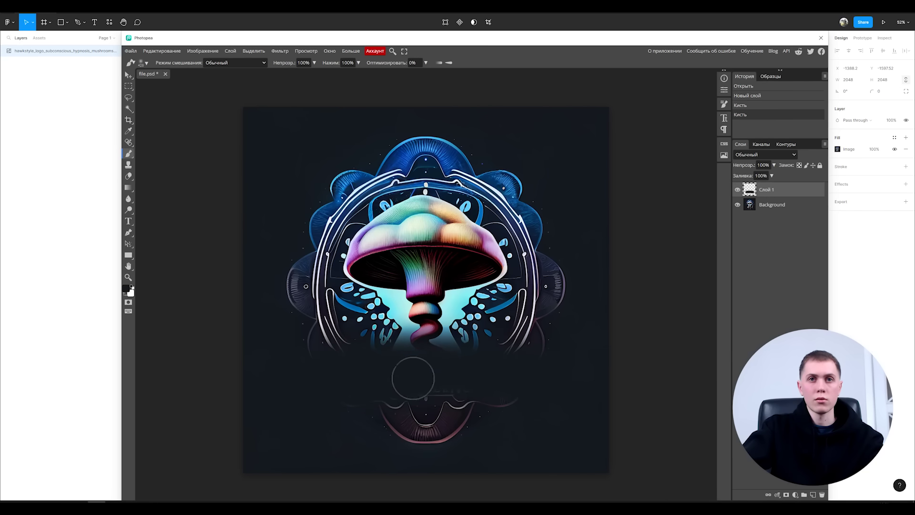
{"action": "mouse_move", "coordinate": [442, 385]}
{"action": "left_mouse_down"}
{"action": "mouse_move", "coordinate": [311, 393]}
{"action": "mouse_move", "coordinate": [334, 391]}
{"action": "left_mouse_up"}
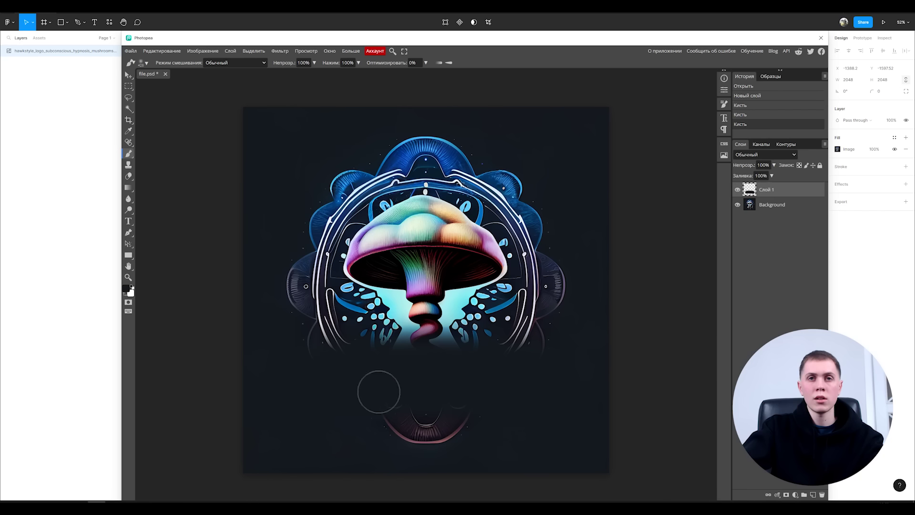
{"action": "key", "text": "t"}
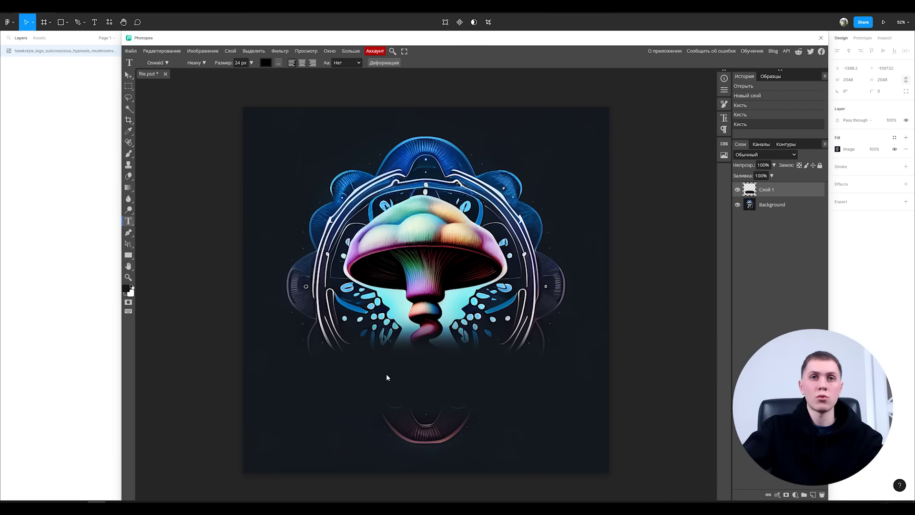
{"action": "left_click", "coordinate": [425, 361]}
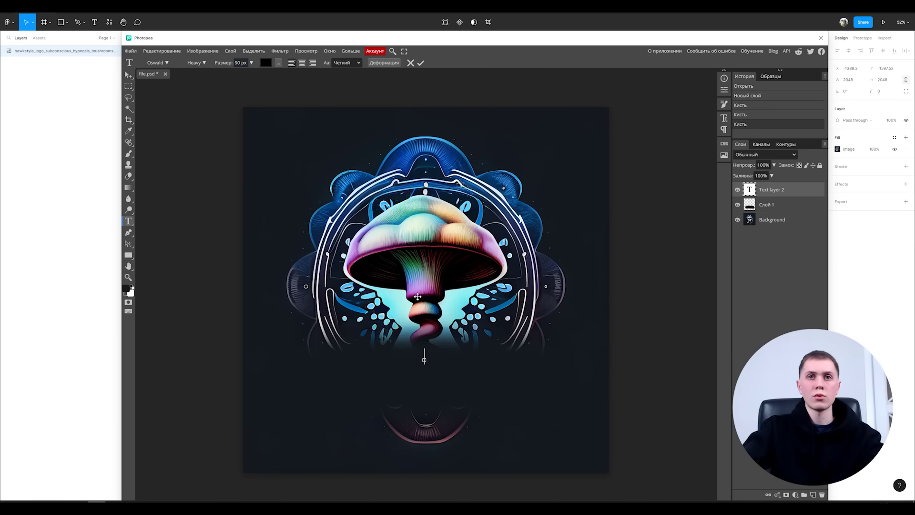
{"action": "key", "text": "Escape"}
{"action": "key", "text": "e"}
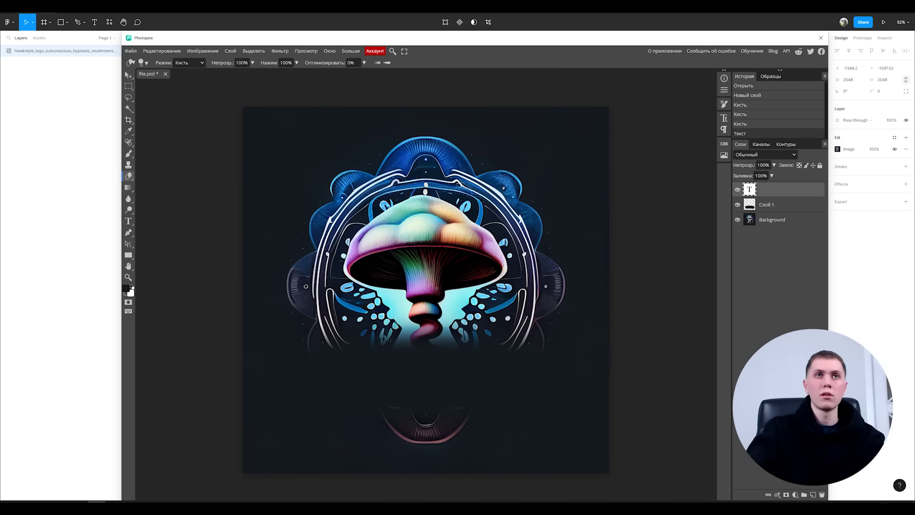
Step: Add a white text layer reading "the therapy" just below the mushroom and set it in all caps
{"action": "key", "text": "t"}
{"action": "left_click", "coordinate": [422, 359]}
{"action": "type", "text": "the therapy"}
{"action": "key", "text": "ctrl+a"}
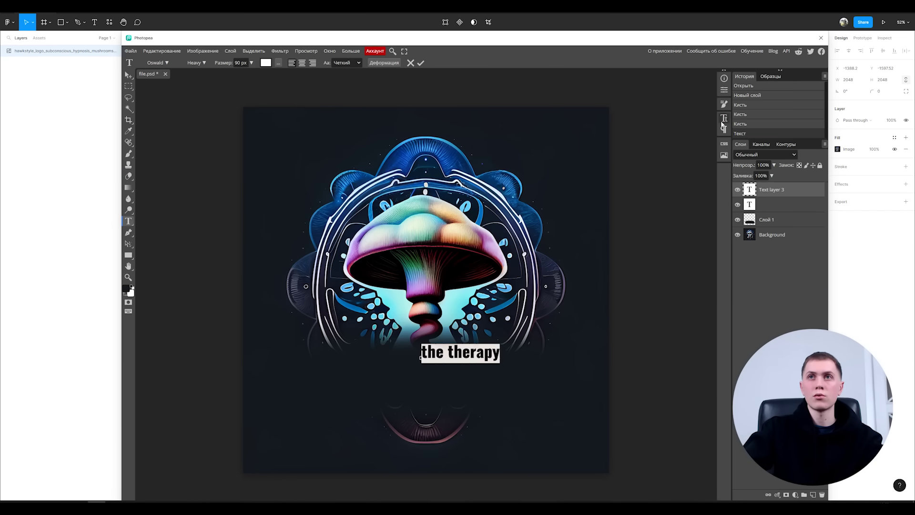
{"action": "left_click", "coordinate": [724, 118]}
{"action": "left_click", "coordinate": [658, 179]}
Step: Centre-align the THE THERAPY text and position it centrally beneath the mushroom
{"action": "left_click", "coordinate": [483, 359]}
{"action": "left_click_drag", "start_coordinate": [494, 372], "coordinate": [448, 372]}
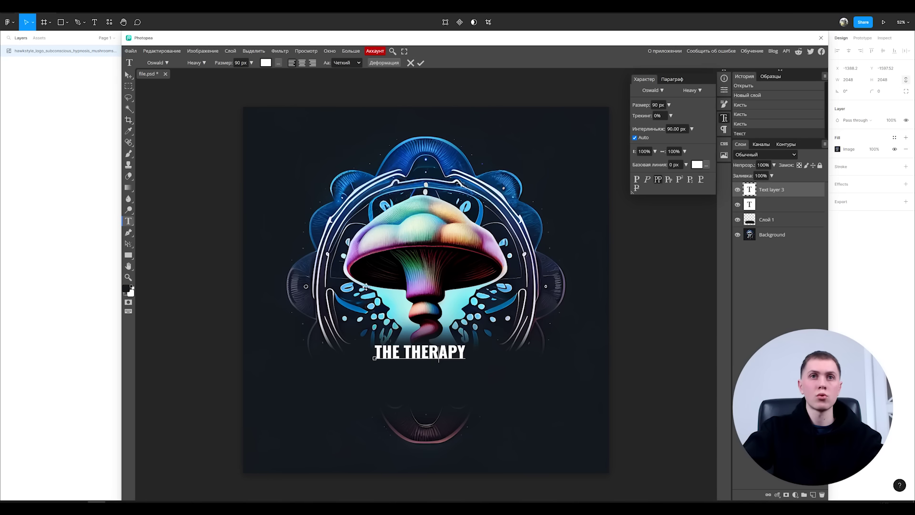
{"action": "left_click", "coordinate": [304, 65]}
{"action": "left_click_drag", "start_coordinate": [429, 402], "coordinate": [476, 406]}
Step: Set the THE THERAPY text's size to 120 px and its tracking to 196%
{"action": "key", "text": "ctrl+a"}
{"action": "left_click", "coordinate": [239, 63]}
{"action": "key", "text": "ctrl+a"}
{"action": "type", "text": "1220"}
{"action": "key", "text": "Return"}
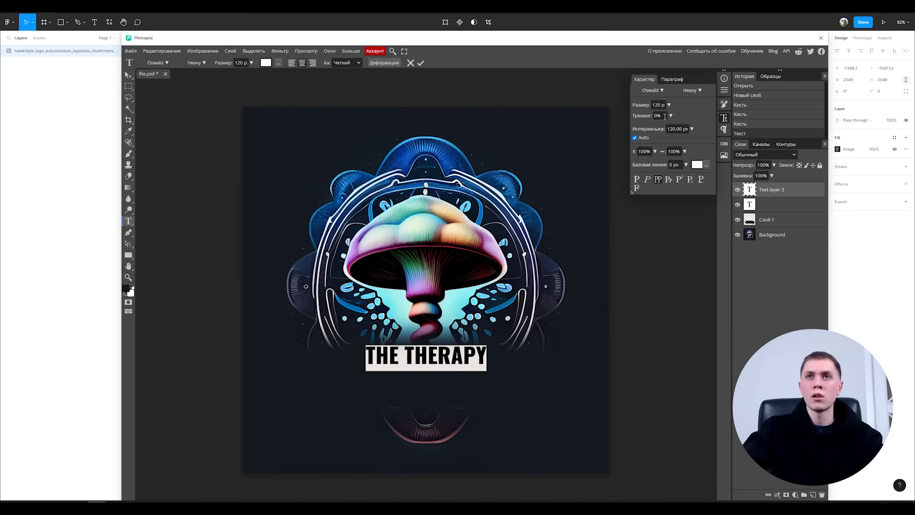
{"action": "left_click_drag", "start_coordinate": [672, 118], "coordinate": [649, 128]}
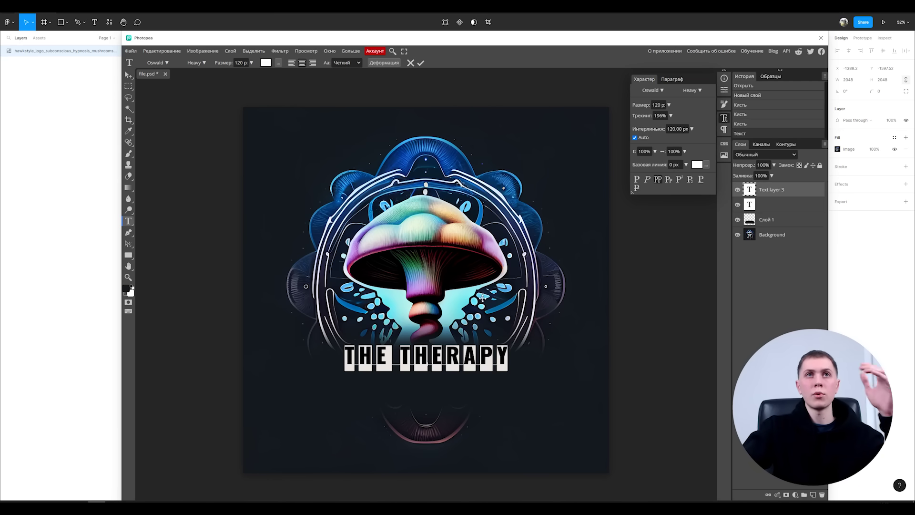
Step: Warp the THE THERAPY text with the horizontal Арка (Arch) style at a 20% bend
{"action": "left_click", "coordinate": [383, 66]}
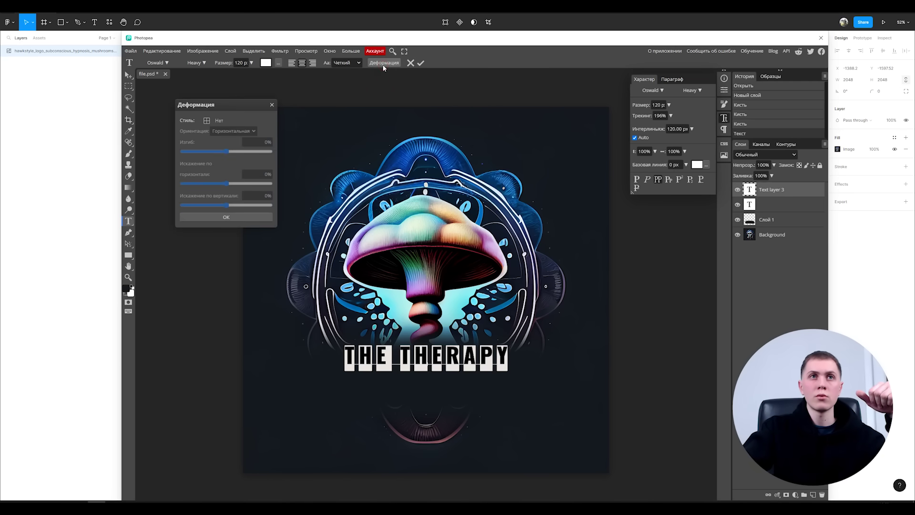
{"action": "left_click", "coordinate": [209, 120]}
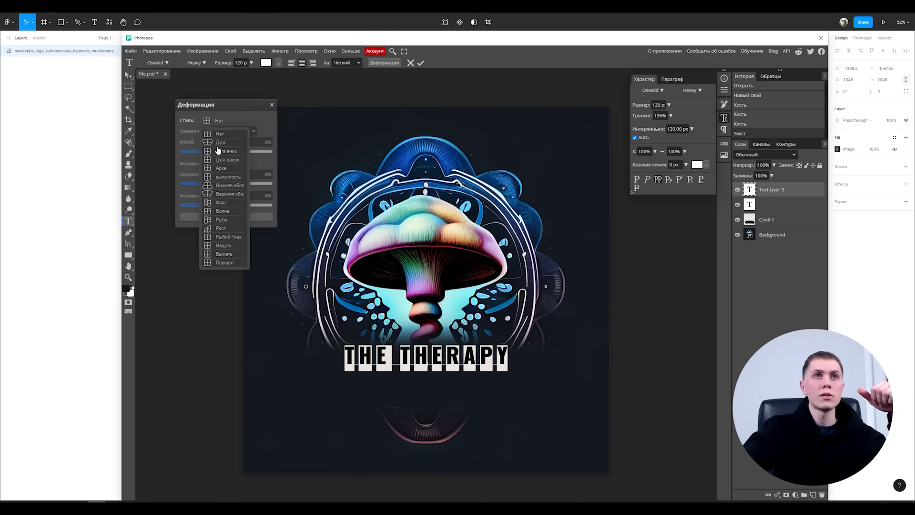
{"action": "left_click", "coordinate": [221, 170]}
{"action": "left_click_drag", "start_coordinate": [249, 151], "coordinate": [236, 155]}
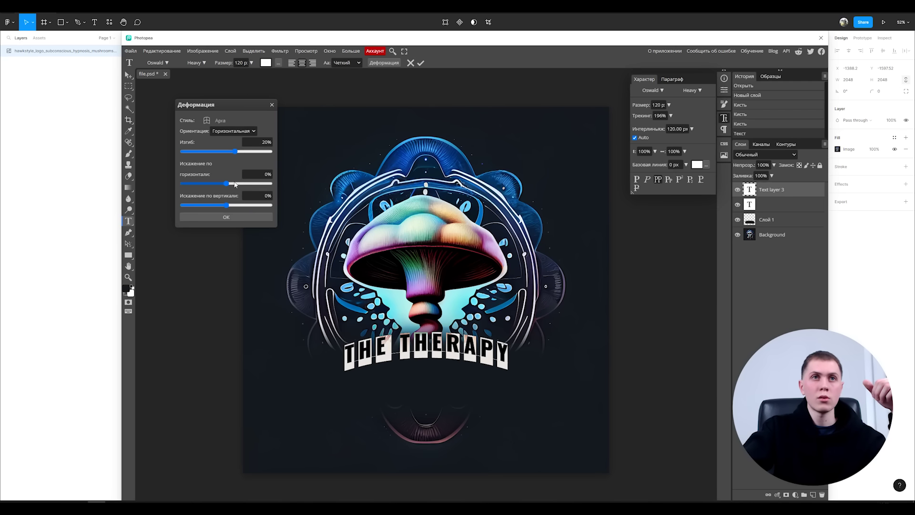
{"action": "left_click", "coordinate": [226, 217]}
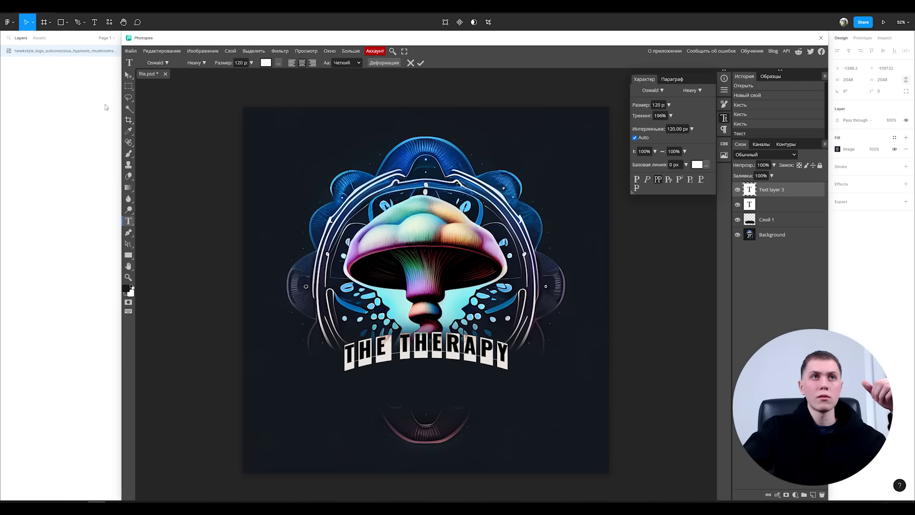
Step: Duplicate the arched text layer and place the copy directly below the original line
{"action": "left_click", "coordinate": [127, 75]}
{"action": "left_click_drag", "start_coordinate": [437, 326], "coordinate": [440, 330]}
{"action": "key", "text": "ctrl+z"}
{"action": "left_click", "coordinate": [792, 189]}
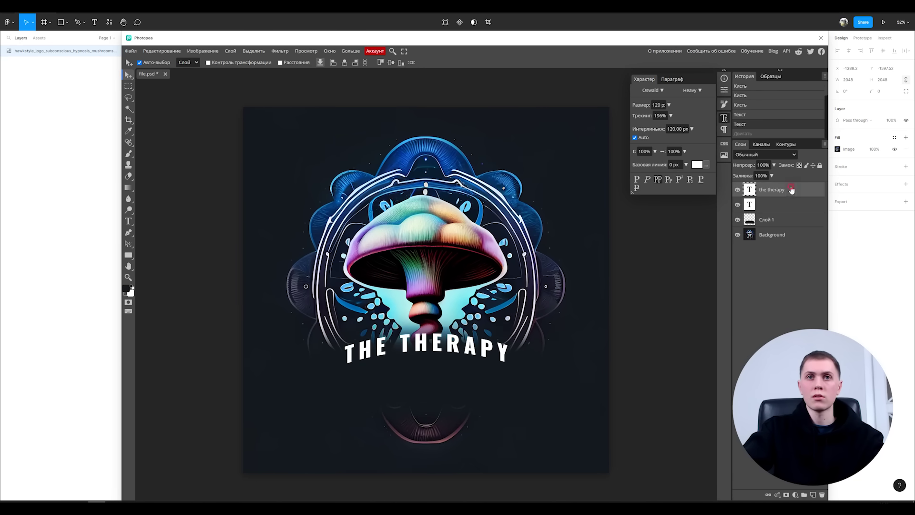
{"action": "left_click_drag", "start_coordinate": [457, 348], "coordinate": [456, 378]}
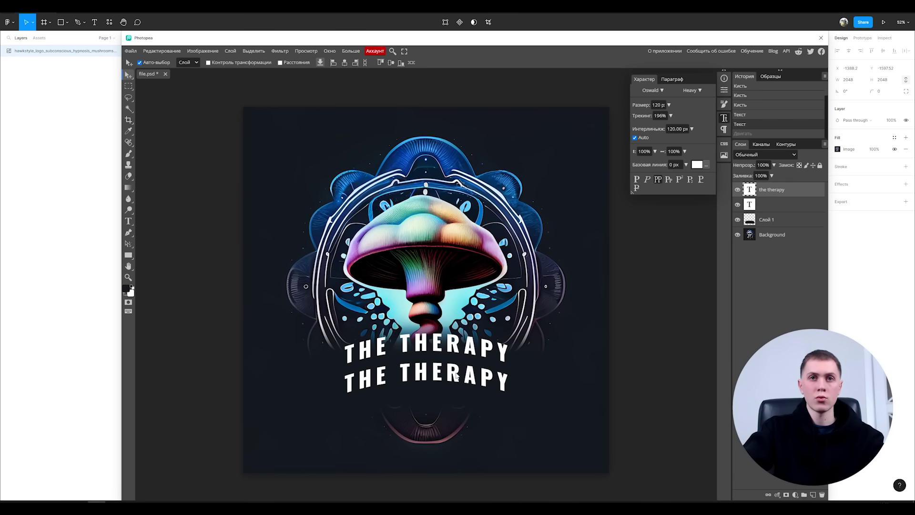
Step: Replace the wording of the lower text line with "HIGHER MIND"
{"action": "key", "text": "t"}
{"action": "left_click", "coordinate": [463, 382]}
{"action": "key", "text": "ctrl+a"}
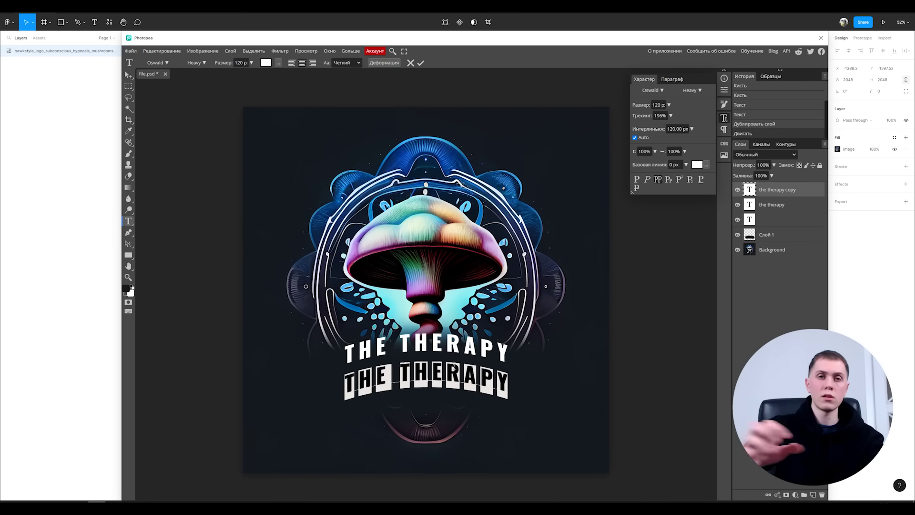
{"action": "type", "text": "HIGHER MIND"}
Step: Set the tracking of the HIGHER MIND line to 0%
{"action": "left_click", "coordinate": [671, 115]}
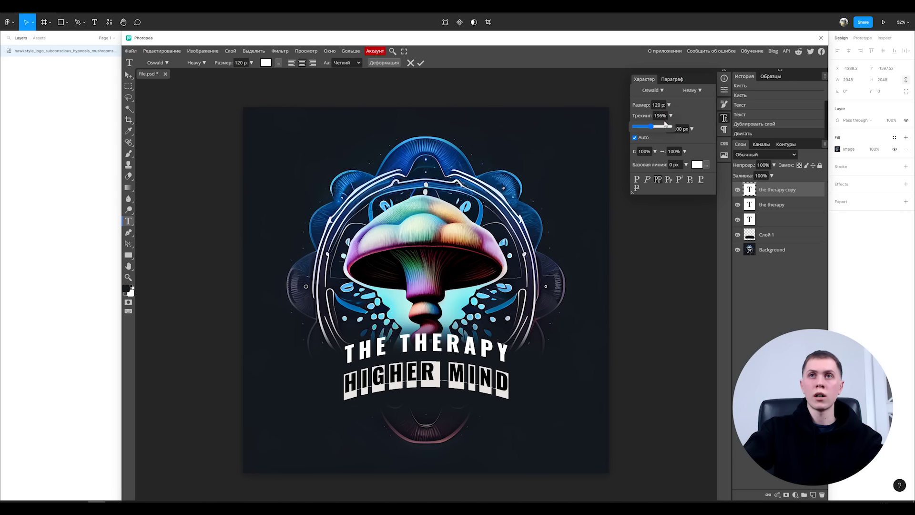
{"action": "left_click", "coordinate": [660, 116]}
{"action": "key", "text": "ctrl+a"}
{"action": "key", "text": "BackSpace"}
{"action": "type", "text": "0"}
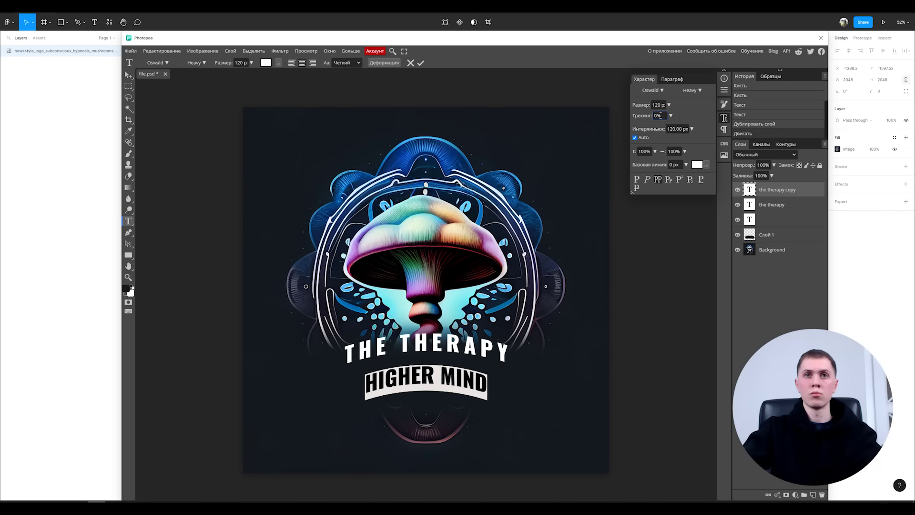
Step: Commit the HIGHER MIND text and scale it up to about 220 px so it spans wider than the line above
{"action": "key", "text": "Return"}
{"action": "left_click", "coordinate": [128, 75]}
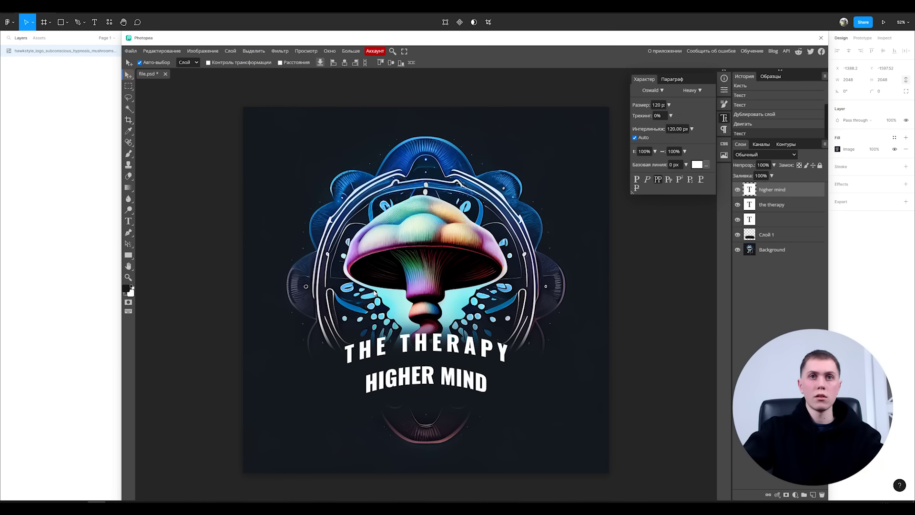
{"action": "left_click", "coordinate": [166, 51]}
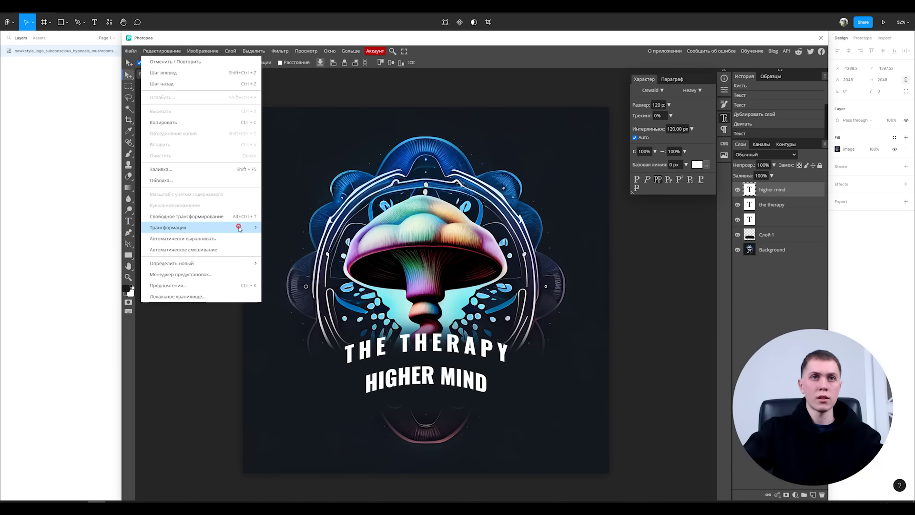
{"action": "mouse_move", "coordinate": [229, 228]}
{"action": "left_click", "coordinate": [303, 241]}
{"action": "left_click_drag", "start_coordinate": [486, 364], "coordinate": [513, 356]}
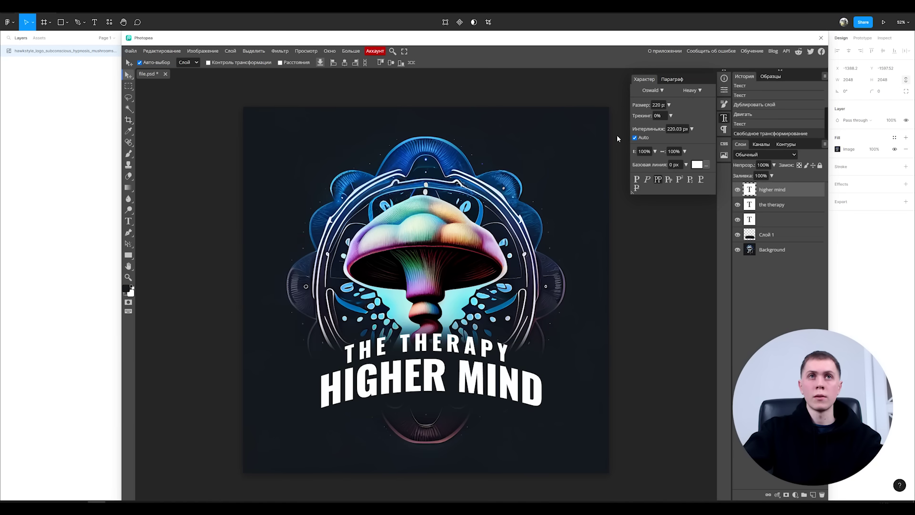
Step: Set the HIGHER MIND text colour to bright magenta #f347fe
{"action": "left_click", "coordinate": [697, 165]}
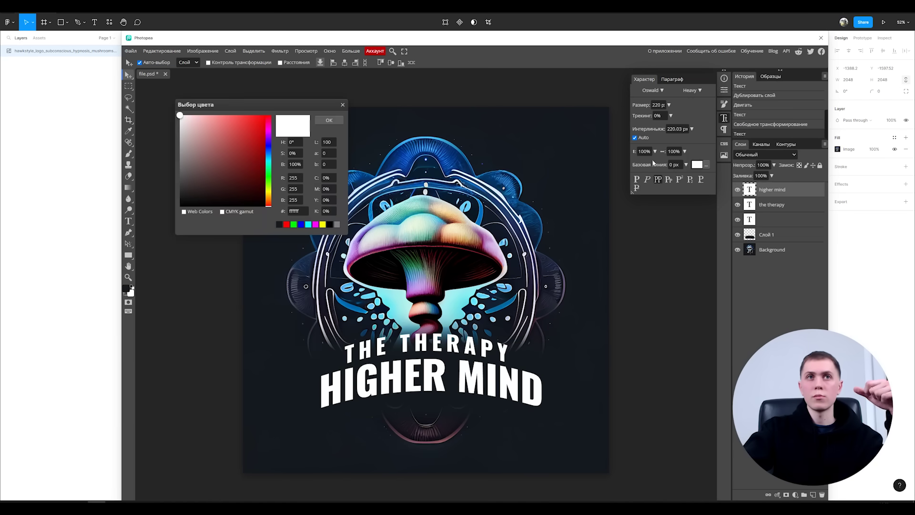
{"action": "left_click_drag", "start_coordinate": [227, 144], "coordinate": [248, 127]}
{"action": "left_click", "coordinate": [269, 131]}
{"action": "left_click", "coordinate": [242, 116]}
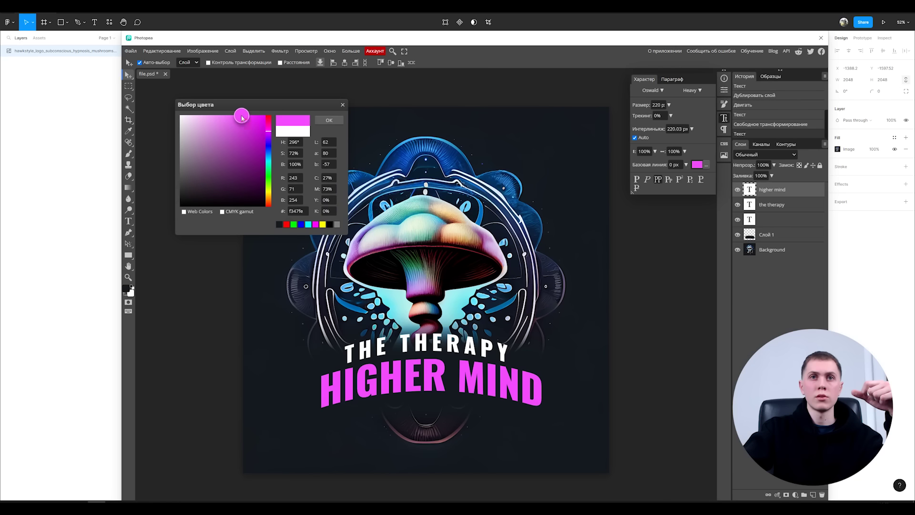
{"action": "left_click", "coordinate": [329, 120]}
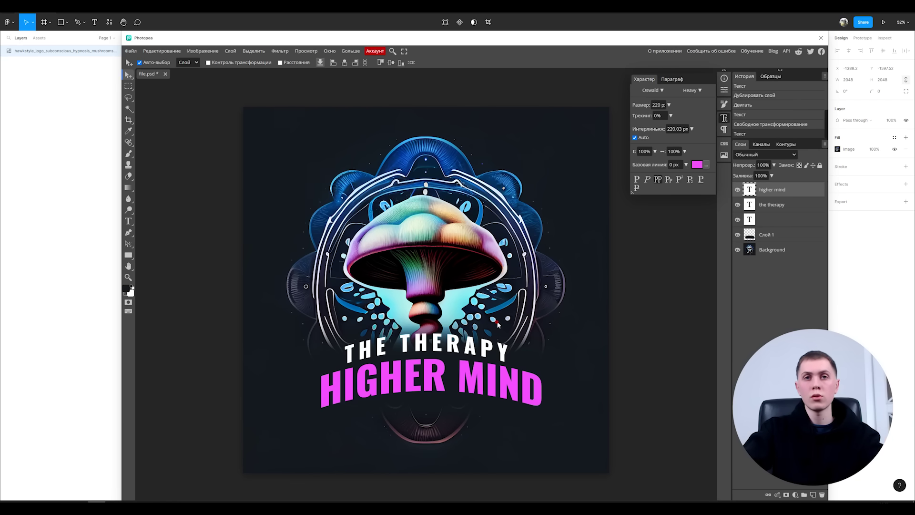
Step: Align the HIGHER MIND and THE THERAPY layers on their horizontal centres and shift both slightly down and left beneath the mushroom
{"action": "left_click_drag", "start_coordinate": [497, 325], "coordinate": [502, 325]}
{"action": "key", "text": "ctrl+z"}
{"action": "left_click", "coordinate": [786, 189]}
{"action": "left_click", "coordinate": [782, 206], "text": "shift"}
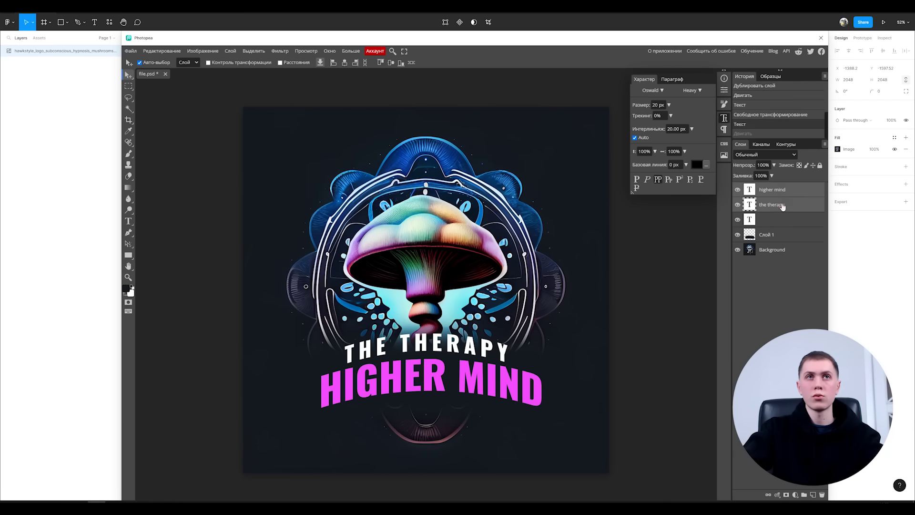
{"action": "left_click", "coordinate": [345, 63]}
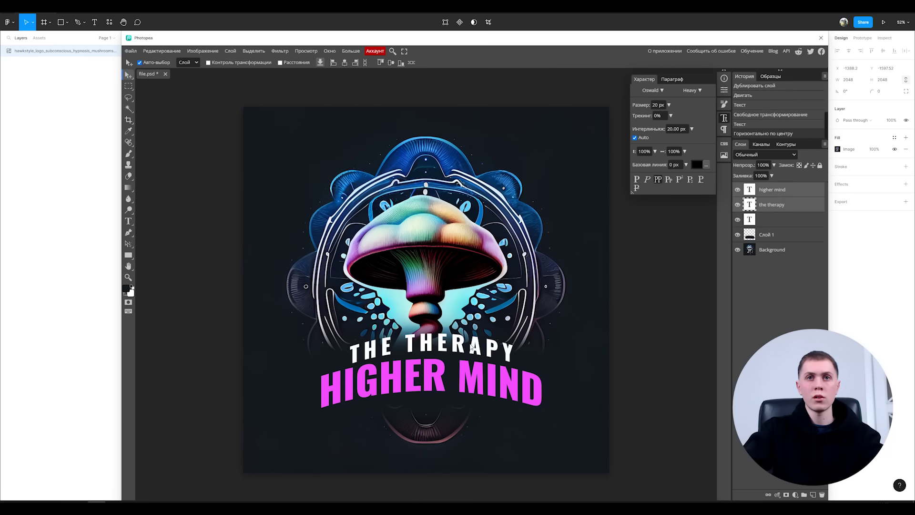
{"action": "left_click_drag", "start_coordinate": [456, 361], "coordinate": [451, 366]}
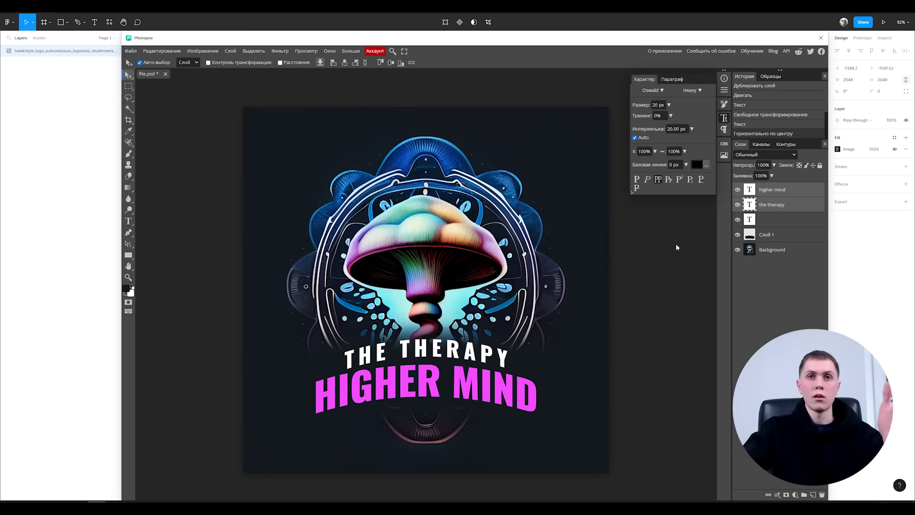
{"action": "left_click_drag", "start_coordinate": [486, 382], "coordinate": [486, 386]}
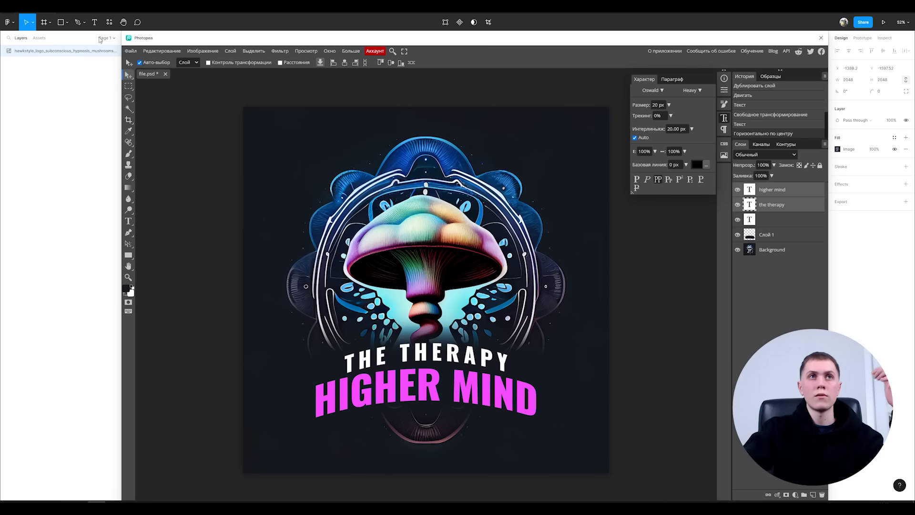
Step: Save the edited logo as PSD and close the Photopea plugin to return to the Figma canvas
{"action": "left_click", "coordinate": [131, 51]}
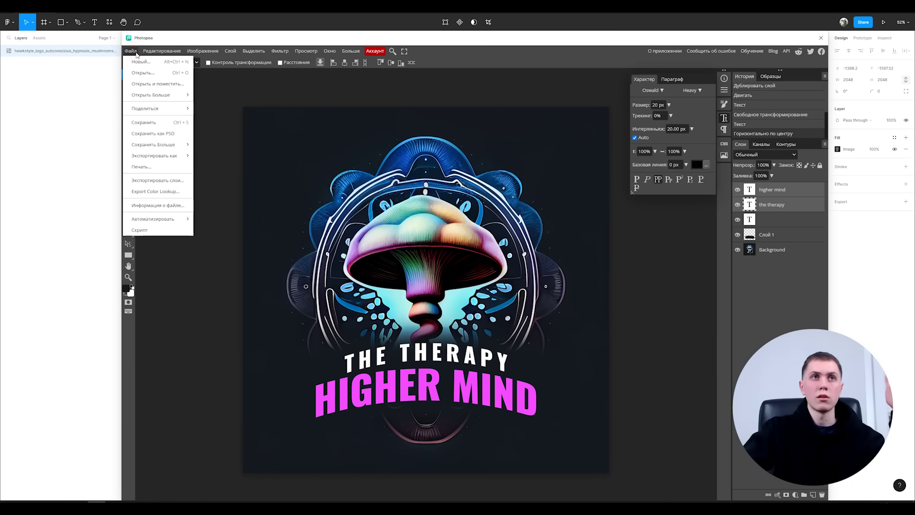
{"action": "left_click", "coordinate": [162, 134]}
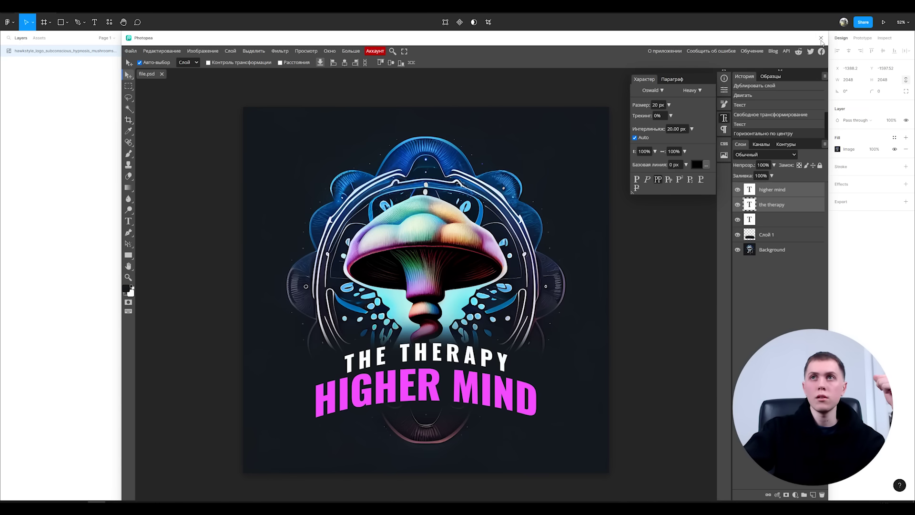
{"action": "left_click", "coordinate": [821, 38]}
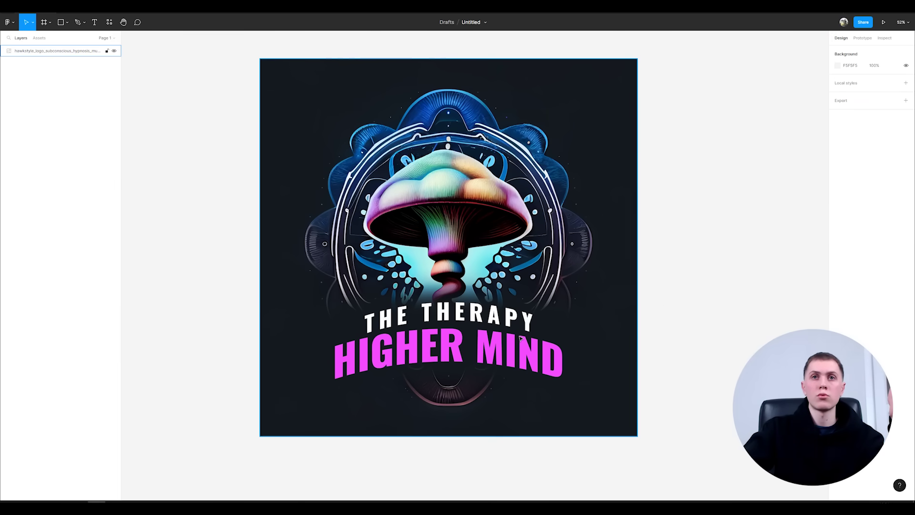
{"action": "scroll", "coordinate": [518, 338], "scroll_direction": "up", "scroll_amount": 5}
{"action": "scroll", "coordinate": [510, 329], "scroll_direction": "down", "scroll_amount": 3}
{"action": "scroll", "coordinate": [496, 308], "scroll_direction": "up", "scroll_amount": 5}
{"action": "scroll", "coordinate": [496, 309], "scroll_direction": "down", "scroll_amount": 5}
{"action": "left_click_drag", "start_coordinate": [682, 293], "coordinate": [687, 302]}
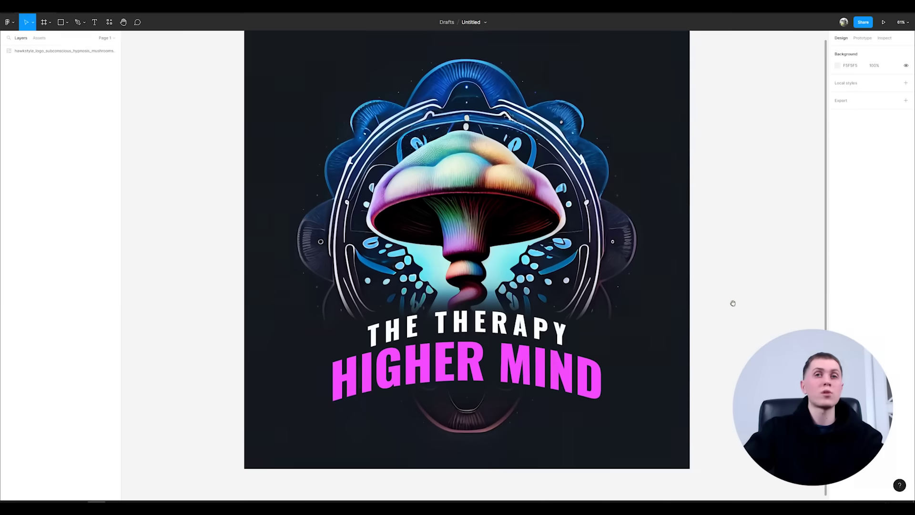
{"action": "left_click_drag", "start_coordinate": [732, 302], "coordinate": [729, 321]}
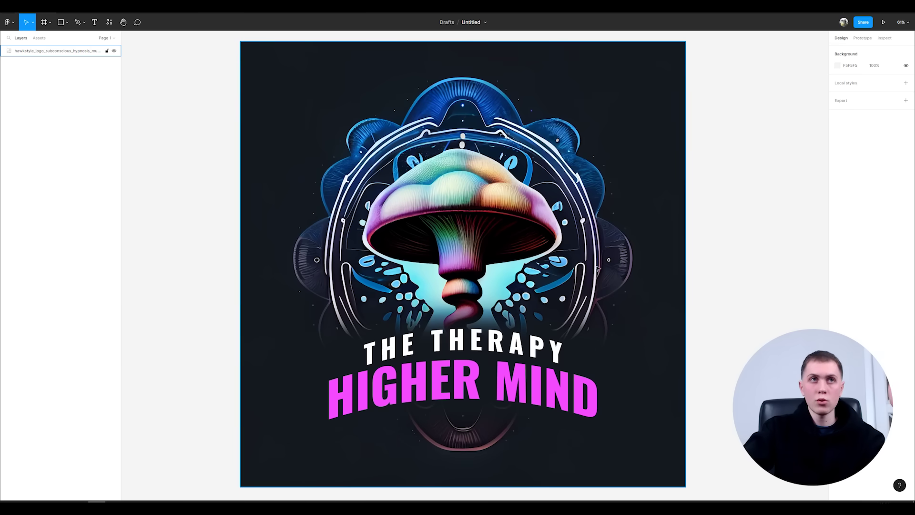
Step: Reopen the logo image from the Figma canvas in the Photopea plugin
{"action": "left_click", "coordinate": [333, 183]}
{"action": "left_click", "coordinate": [11, 24]}
{"action": "mouse_move", "coordinate": [46, 119]}
{"action": "left_click", "coordinate": [114, 128]}
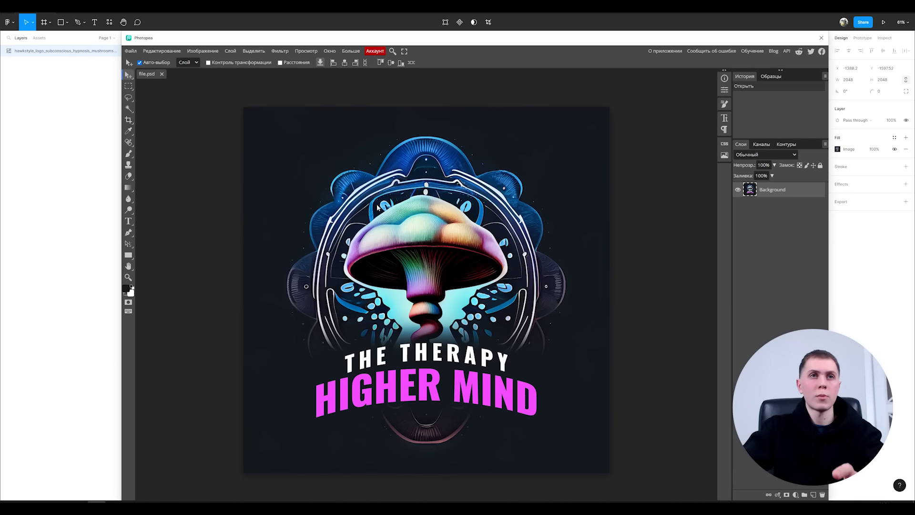
Step: Sketch a freeform shape path with the Pen tool around the logo's left side lobe, adding and repositioning anchor points
{"action": "key", "text": "p"}
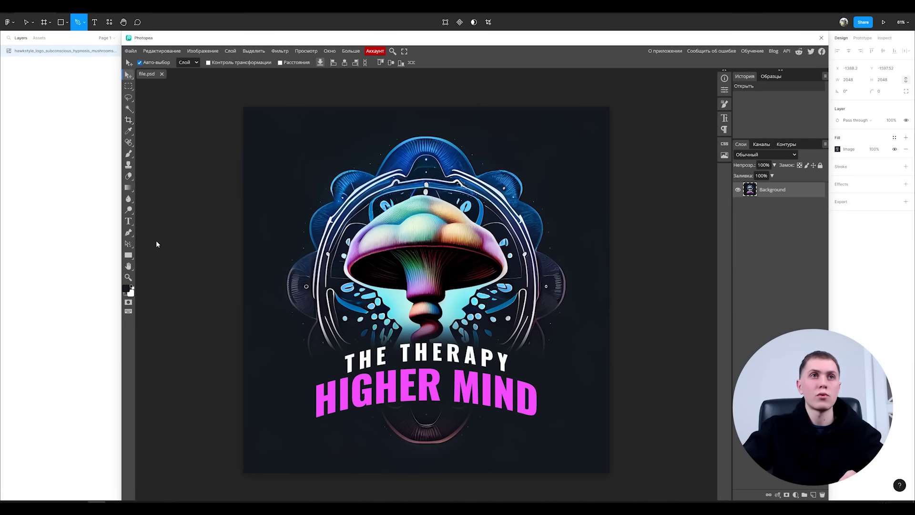
{"action": "left_click", "coordinate": [129, 233]}
{"action": "left_click", "coordinate": [313, 321]}
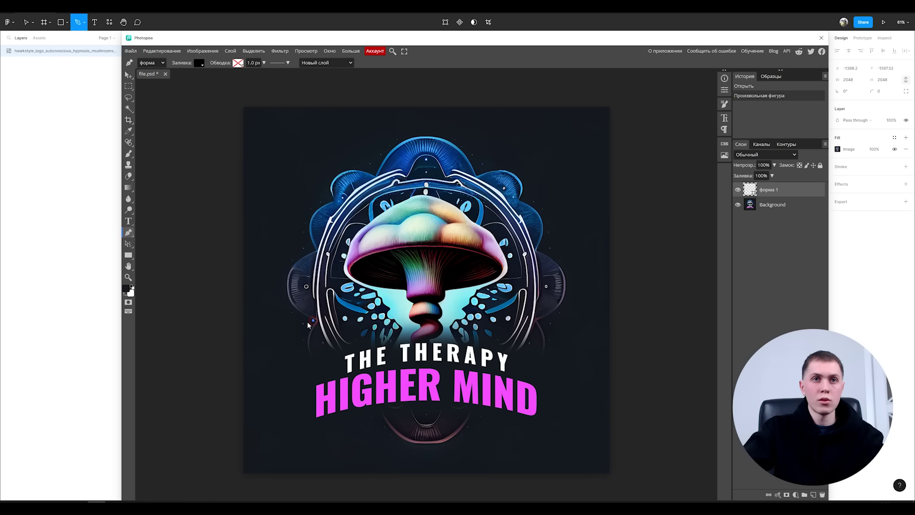
{"action": "left_click", "coordinate": [315, 249]}
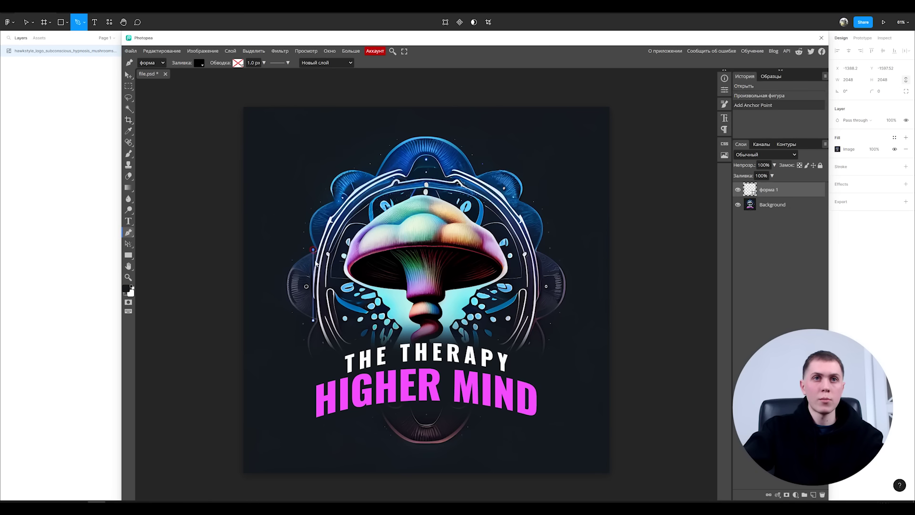
{"action": "left_click", "coordinate": [311, 286]}
{"action": "left_click_drag", "start_coordinate": [311, 286], "coordinate": [289, 312]}
{"action": "left_click", "coordinate": [293, 311]}
{"action": "left_click", "coordinate": [297, 265]}
{"action": "left_click_drag", "start_coordinate": [297, 265], "coordinate": [292, 255]}
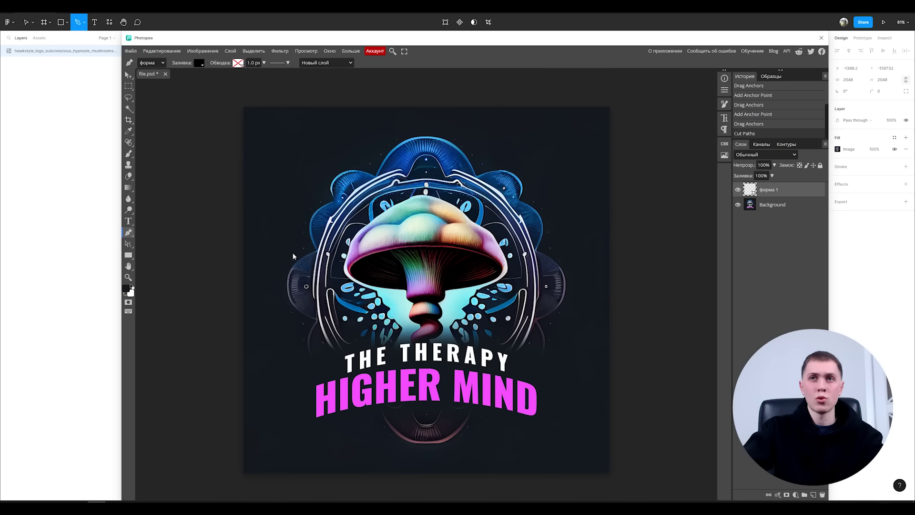
Step: Close the Photopea plugin without saving the pen shape and switch back to Figma's Move tool
{"action": "left_click", "coordinate": [822, 37]}
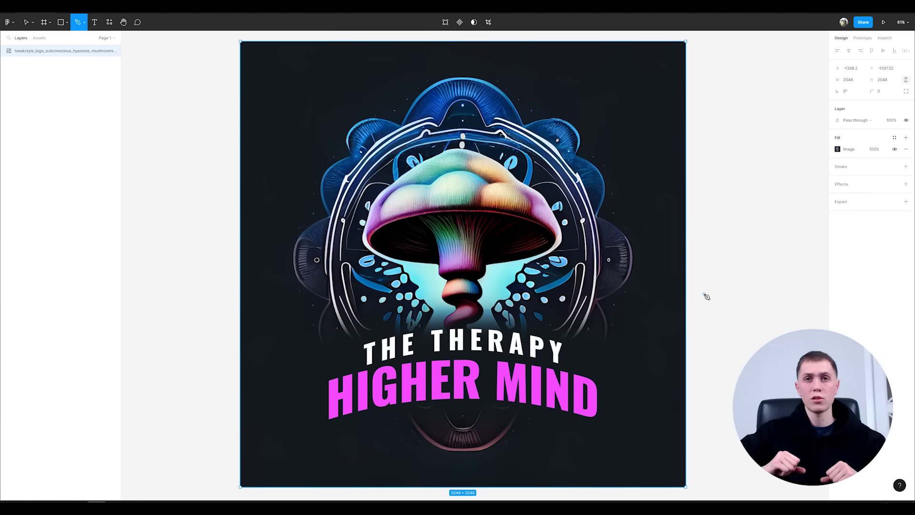
{"action": "scroll", "coordinate": [698, 294], "scroll_direction": "up", "scroll_amount": 1}
{"action": "scroll", "coordinate": [699, 295], "scroll_direction": "down", "scroll_amount": 1}
{"action": "key", "text": "v"}
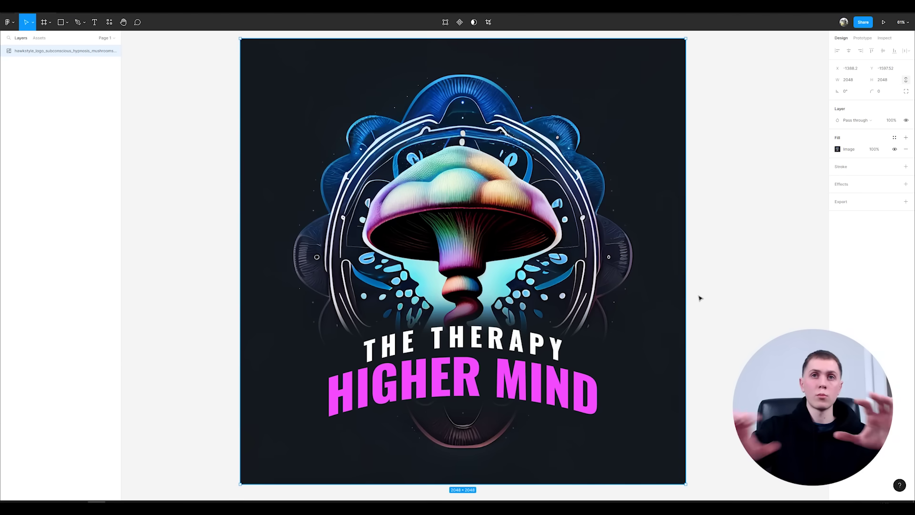